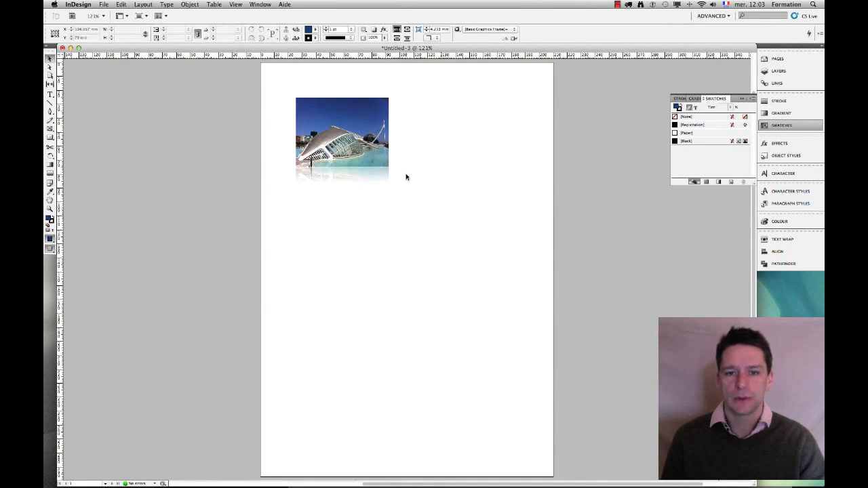
Draw a text frame beside the photo and type the title MY VACATION IN SPAIN.
left_click_drag(388, 169, 390, 168)
left_click(425, 184)
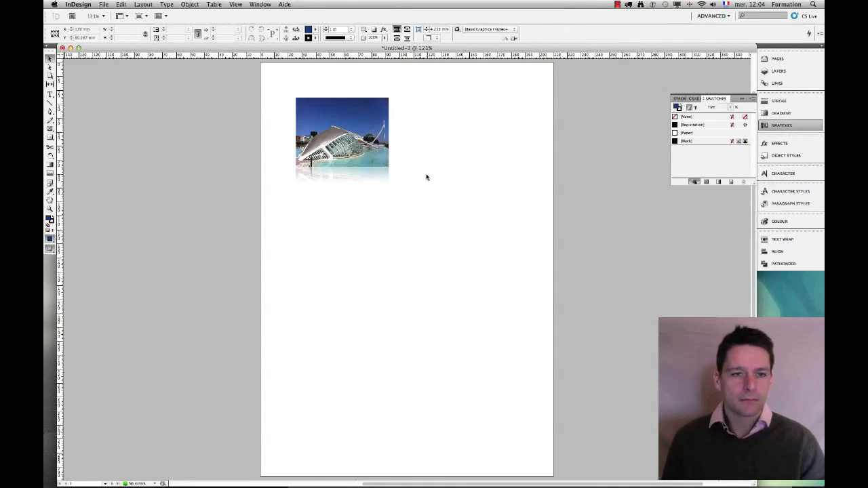
left_click(52, 96)
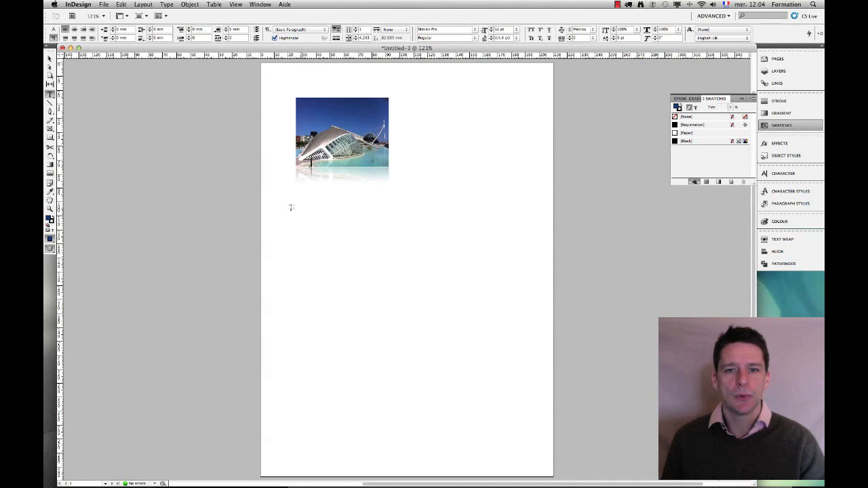
left_click_drag(408, 97, 510, 117)
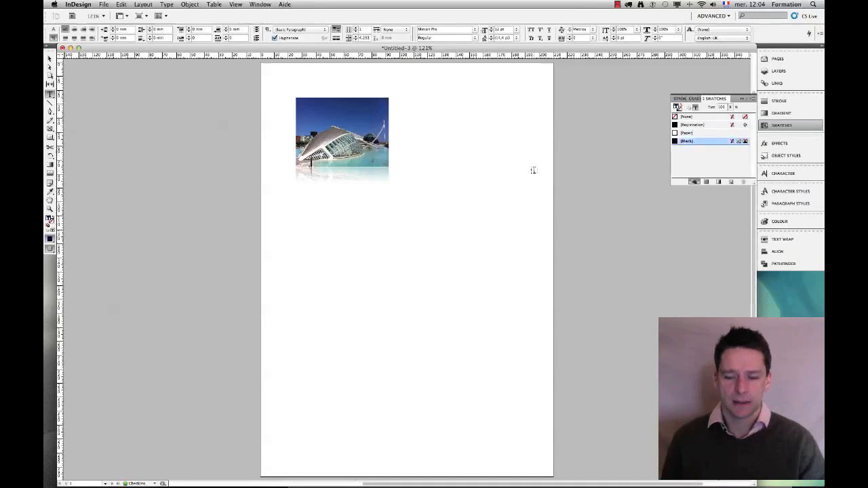
type("MY")
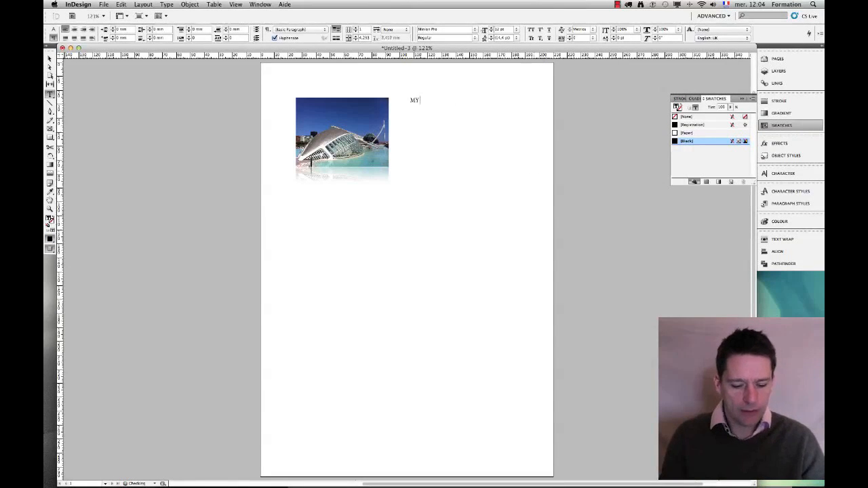
type(" VACATION")
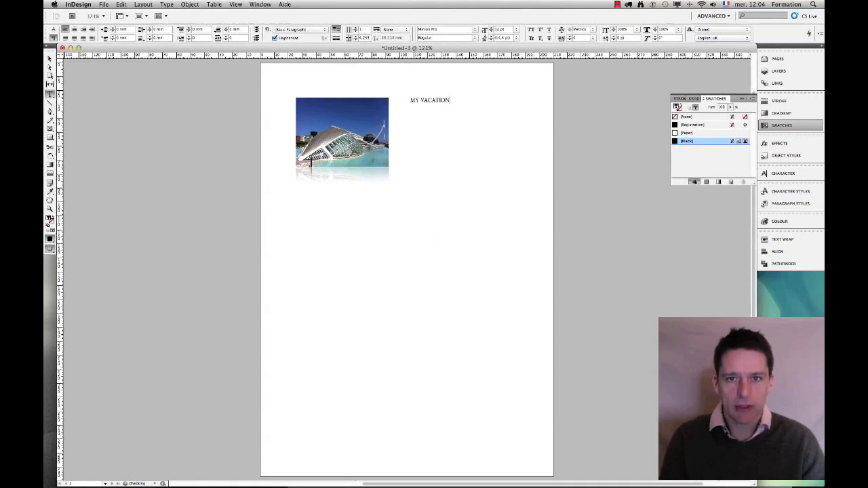
type(" IN SPAIN")
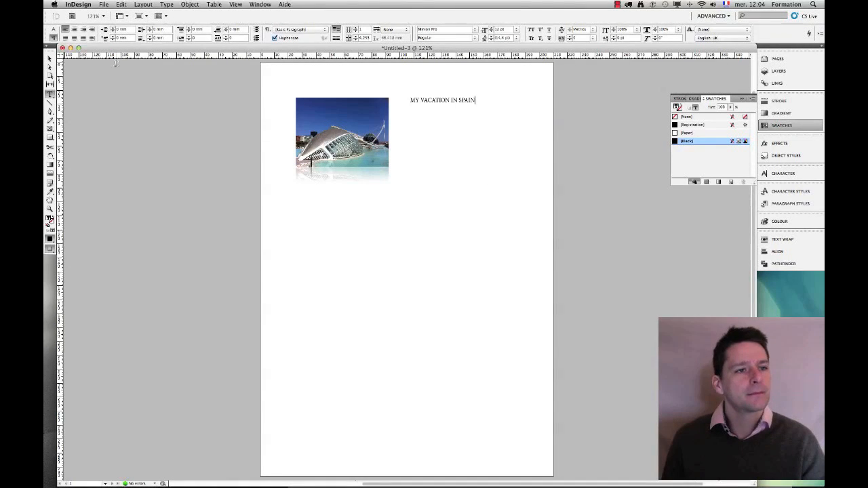
Scale the title text frame up proportionally and move it closer to the photo.
left_click(49, 59)
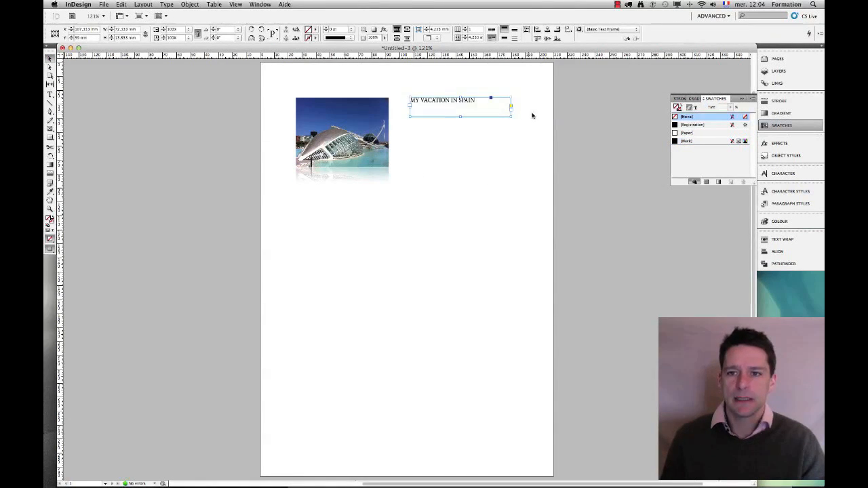
mouse_move(512, 117)
left_mouse_down()
mouse_move(481, 106)
mouse_move(508, 112)
left_mouse_up()
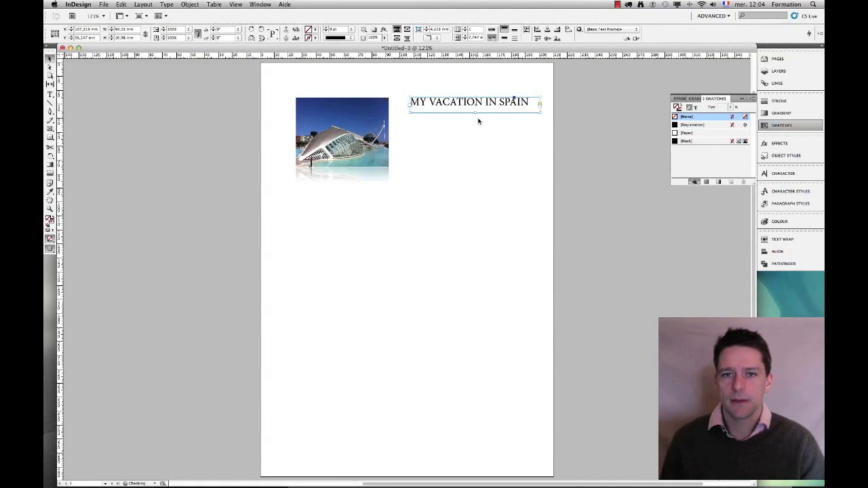
left_click_drag(441, 100, 430, 99)
key("x")
left_click_drag(528, 112, 534, 117)
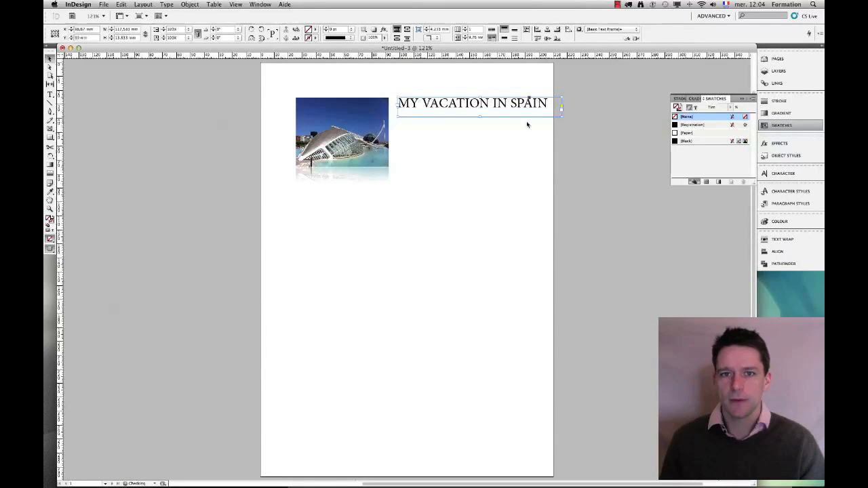
Move the title text frame slightly left toward the photo.
left_click(48, 209)
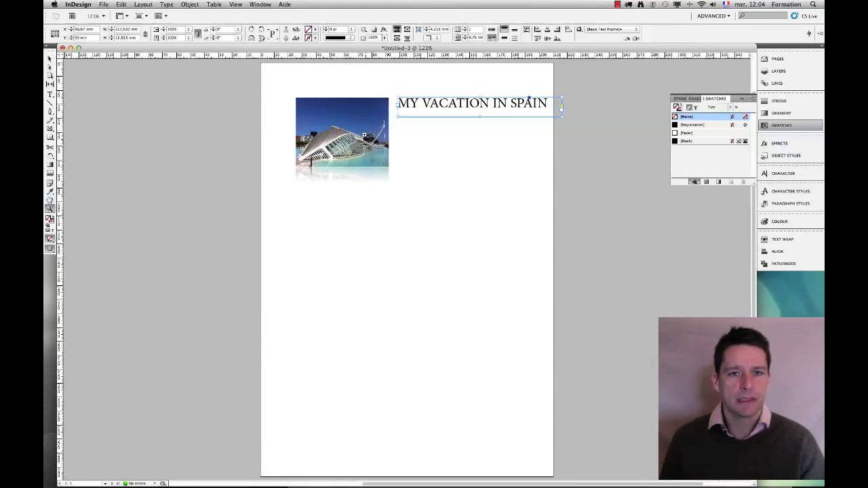
left_click_drag(263, 66, 679, 243)
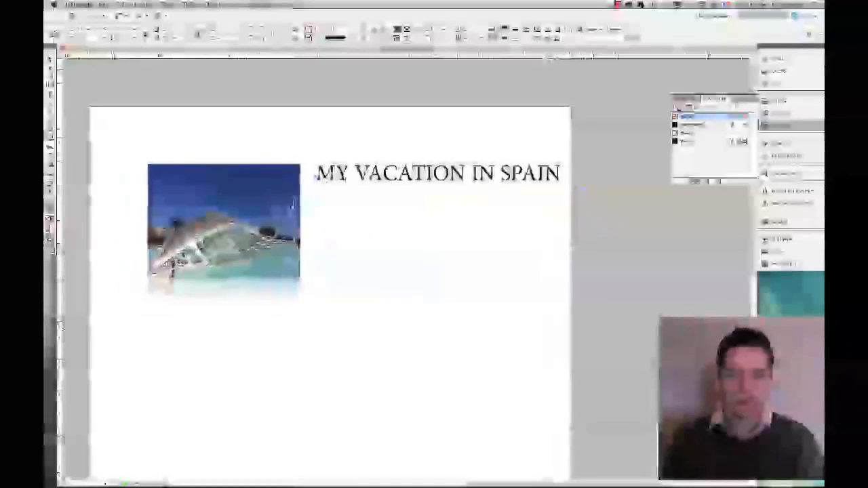
left_click_drag(346, 239, 375, 219)
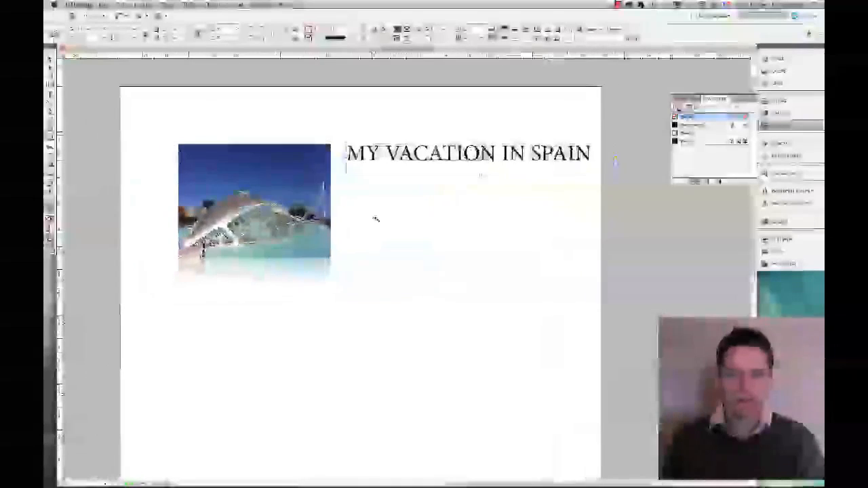
left_click(50, 59)
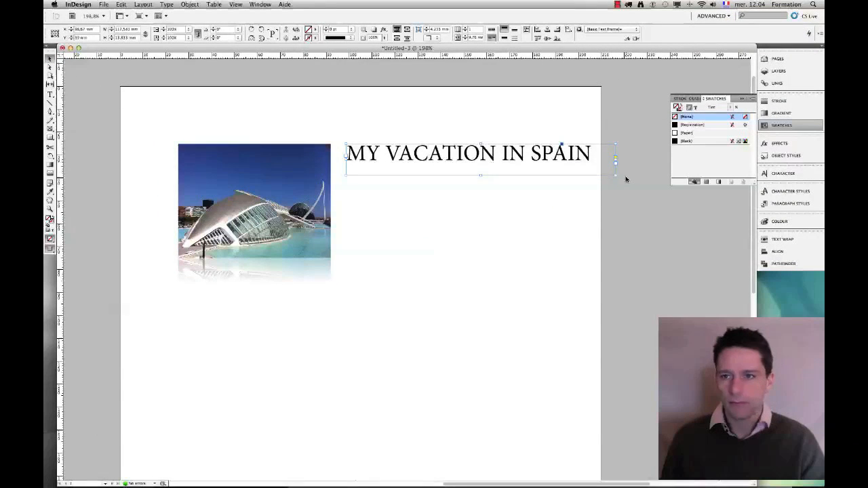
left_click_drag(615, 175, 600, 174)
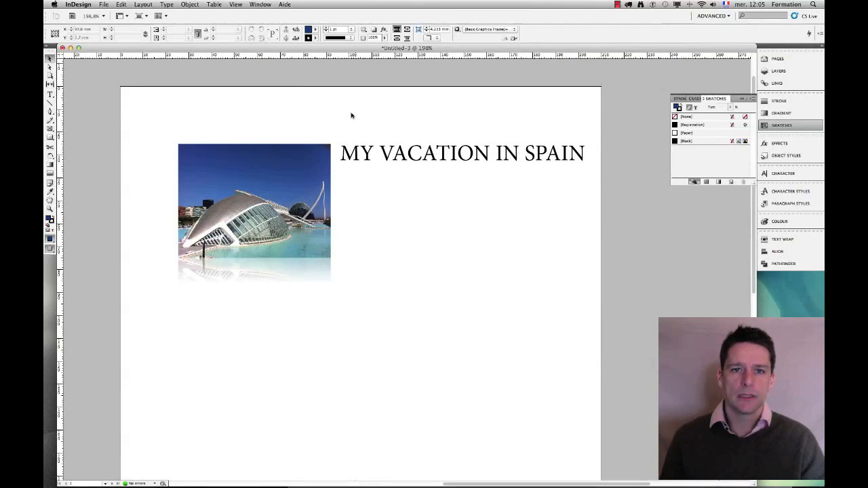
left_click(383, 157)
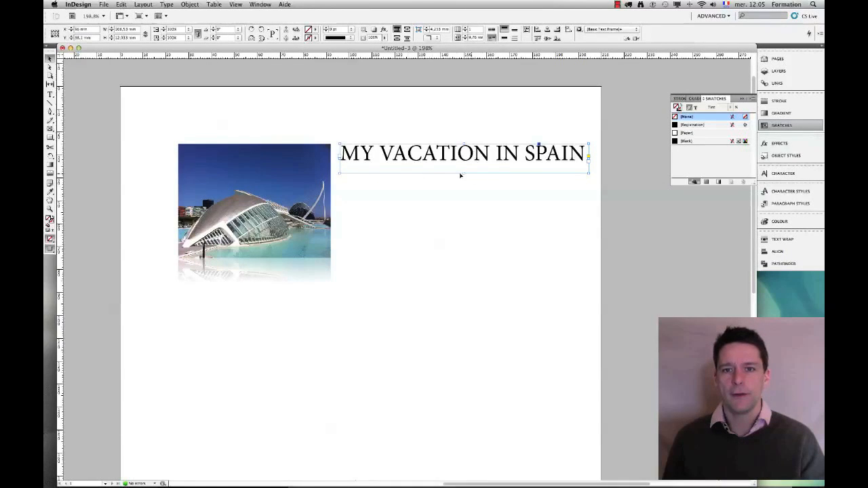
Fit the title text frame tightly to its content.
left_click_drag(352, 290, 310, 253)
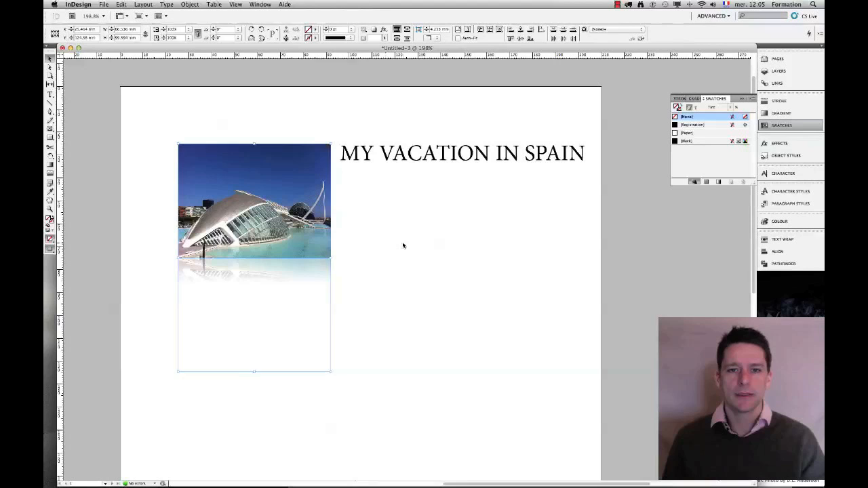
left_click(355, 162)
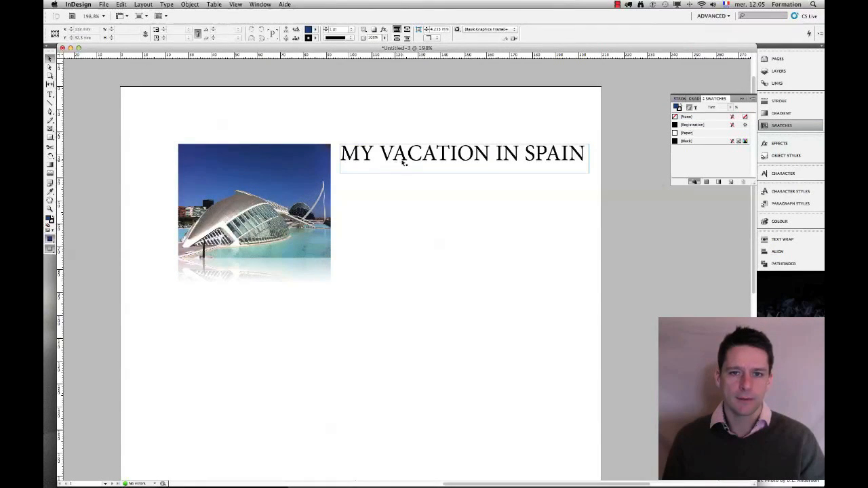
left_click(467, 169)
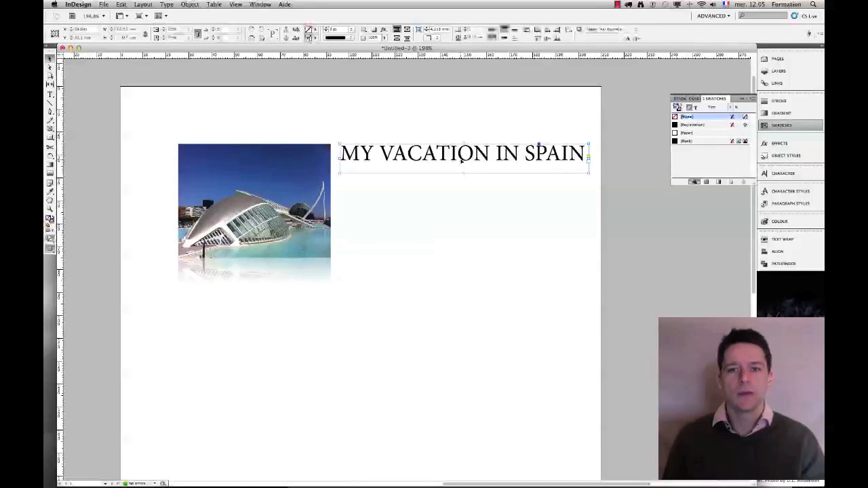
mouse_move(464, 173)
left_mouse_down()
mouse_move(463, 160)
mouse_move(464, 168)
left_mouse_up()
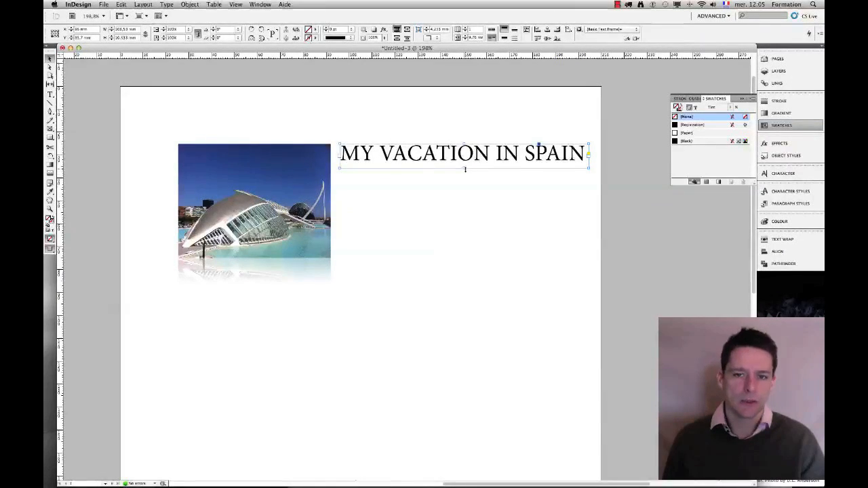
left_click_drag(465, 169, 465, 169)
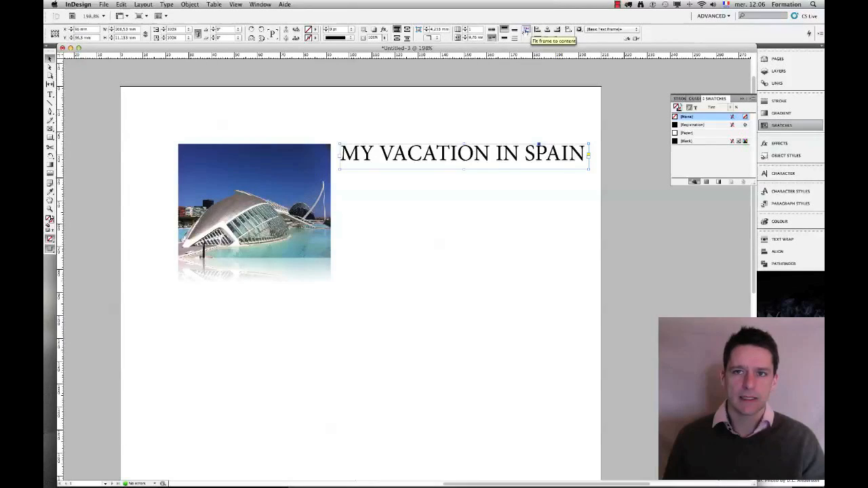
left_click(272, 157)
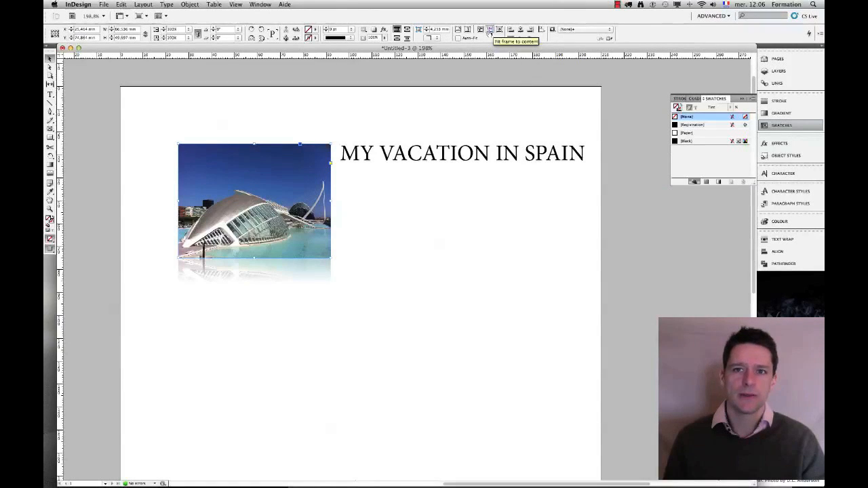
left_click_drag(369, 124, 392, 150)
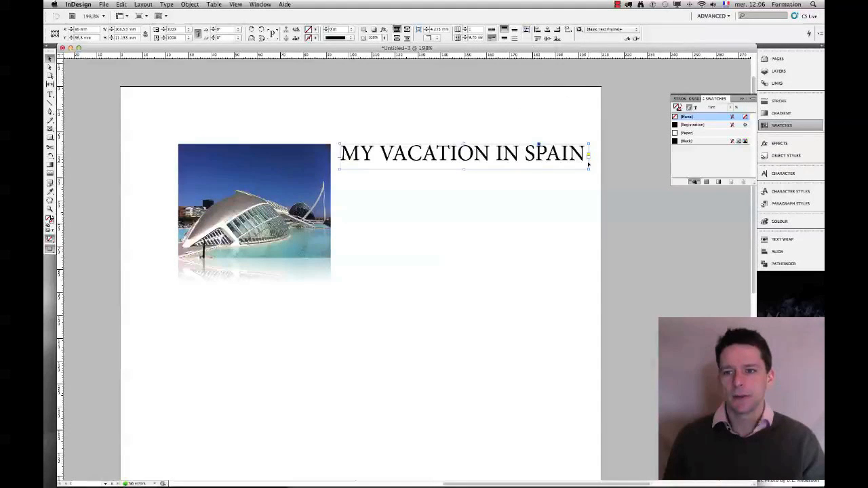
left_click_drag(588, 169, 595, 174)
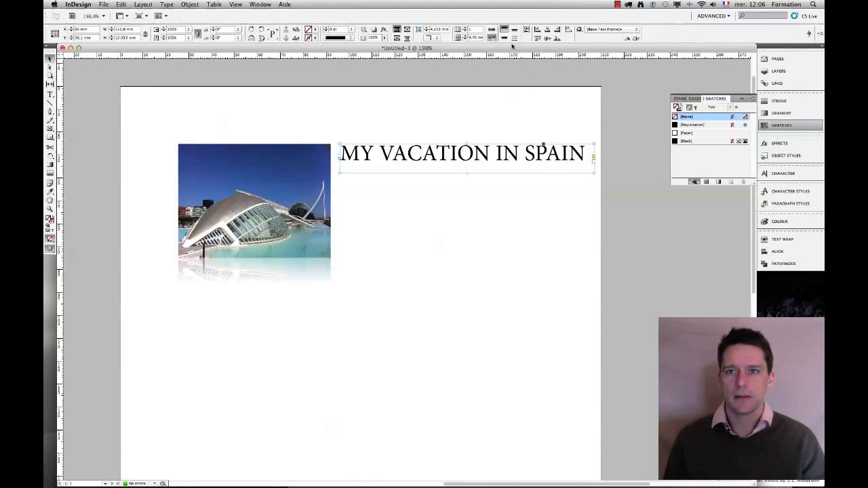
left_click(526, 29)
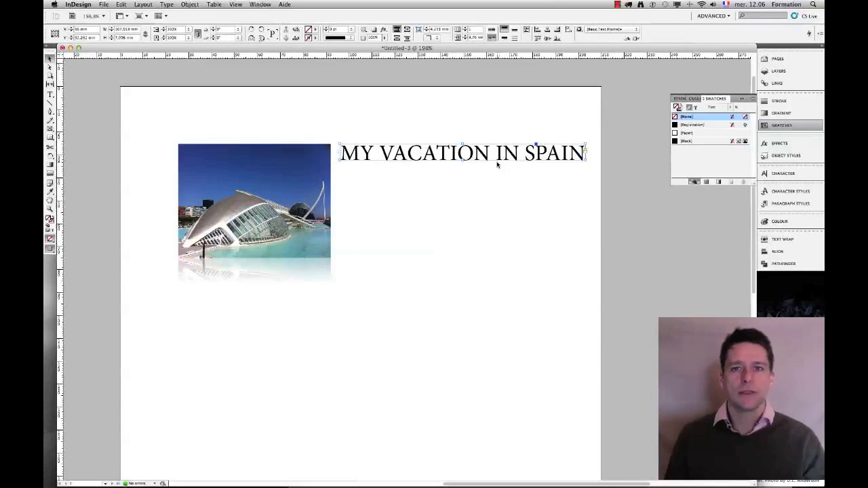
Duplicate the title text frame so a copy sits exactly over the original.
left_click(328, 276)
left_click(401, 254)
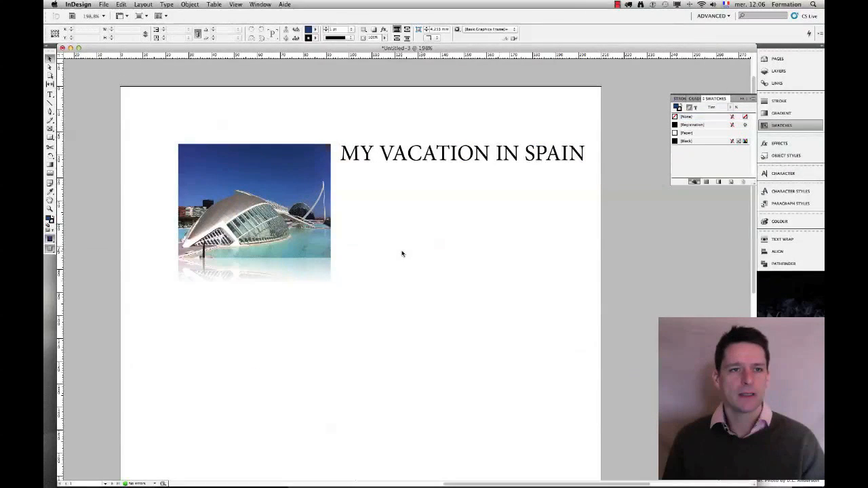
left_click(365, 161)
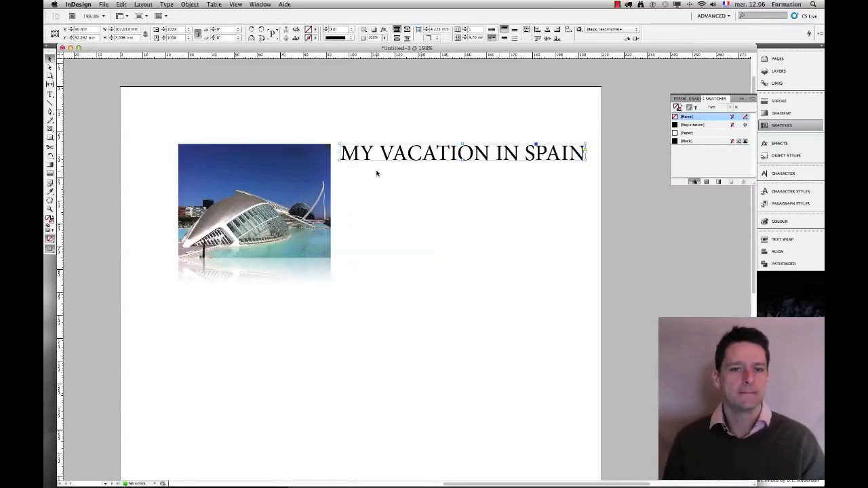
left_click(121, 4)
left_click(122, 5)
left_click(123, 5)
left_click(237, 139)
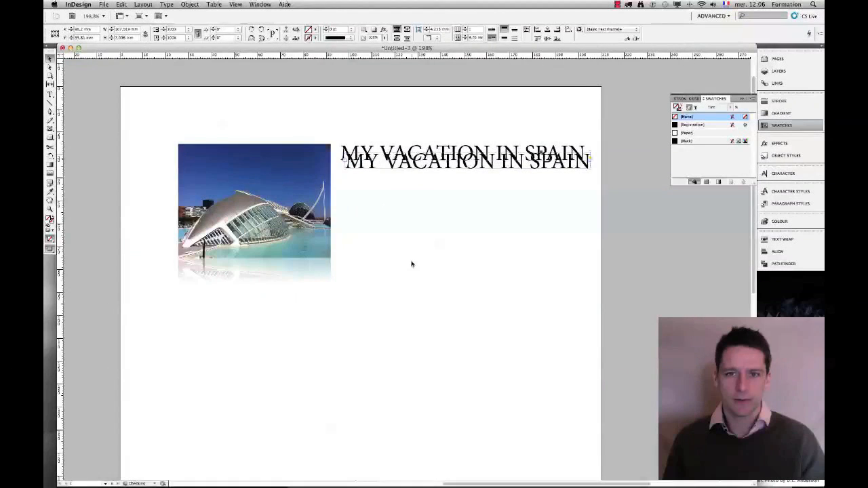
key("super+z")
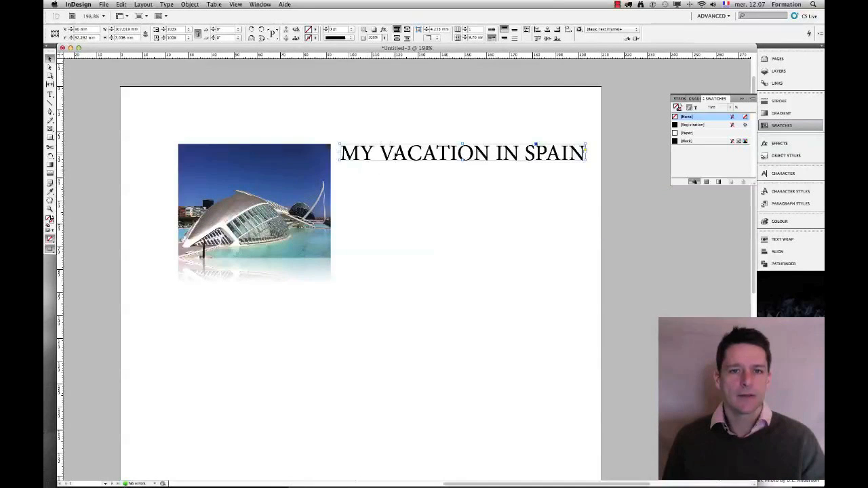
Flip the title copy vertically around its bottom reference point to form a mirrored reflection.
left_click(56, 38)
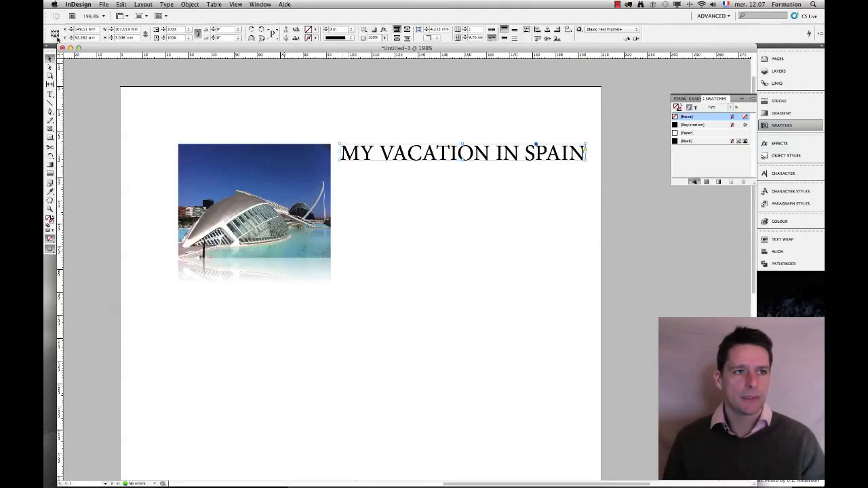
left_click(53, 36)
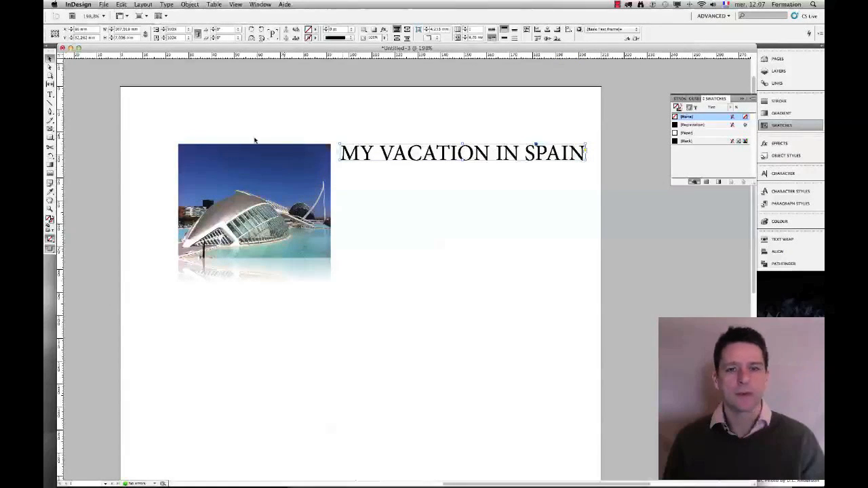
left_click(261, 38)
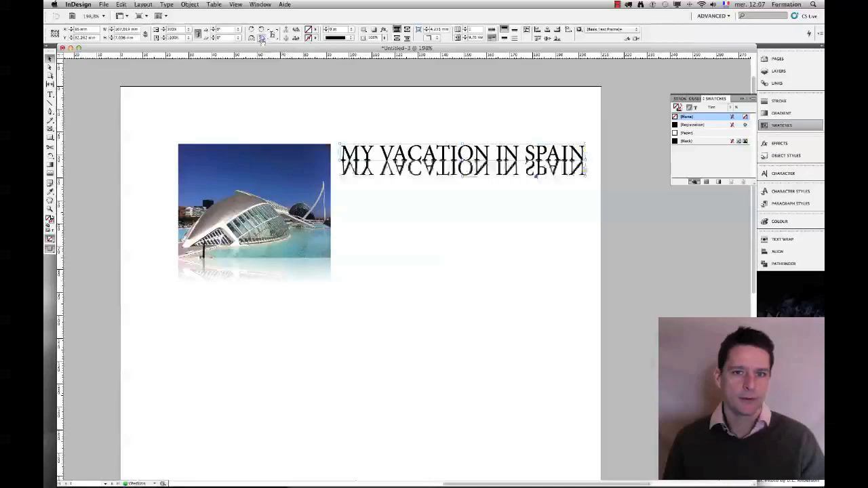
left_click(470, 227)
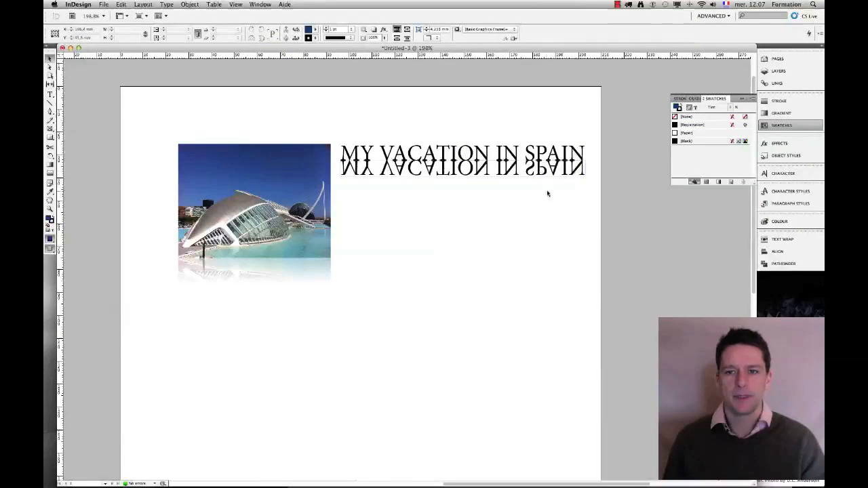
Set the mirrored title's opacity to 30%.
left_click(491, 175)
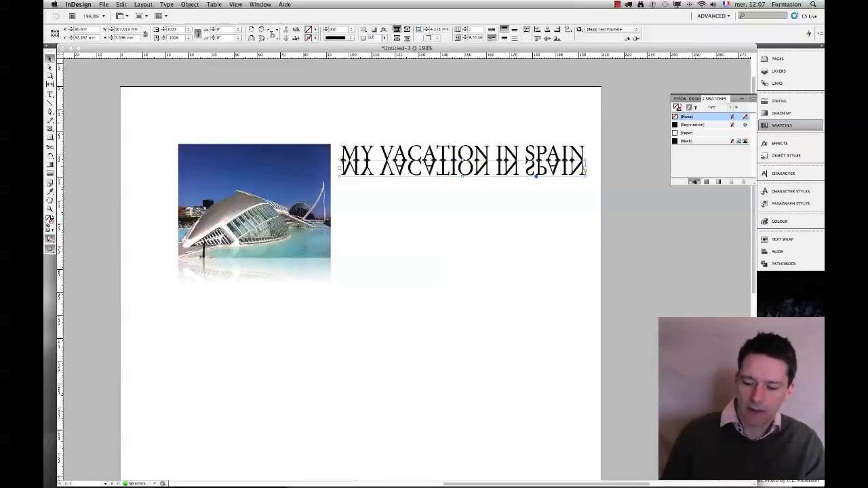
key("Return")
left_click(464, 229)
left_click_drag(491, 202, 440, 167)
left_click(374, 38)
type("30")
key("Return")
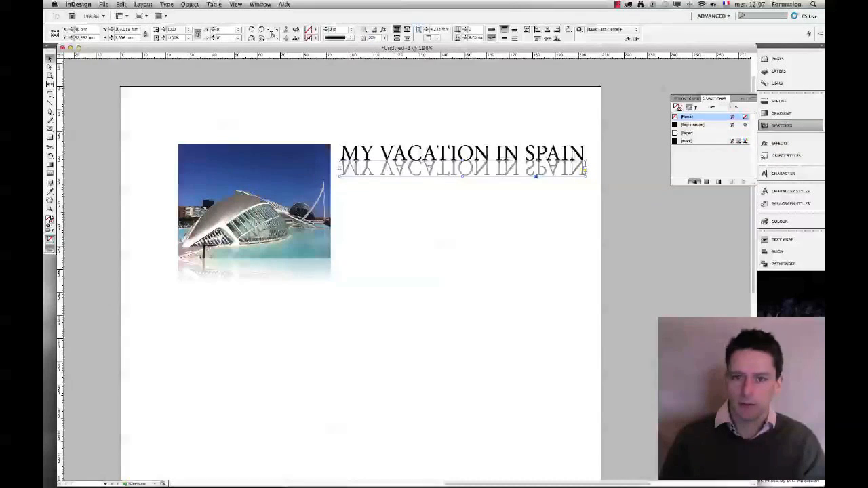
left_click(467, 251)
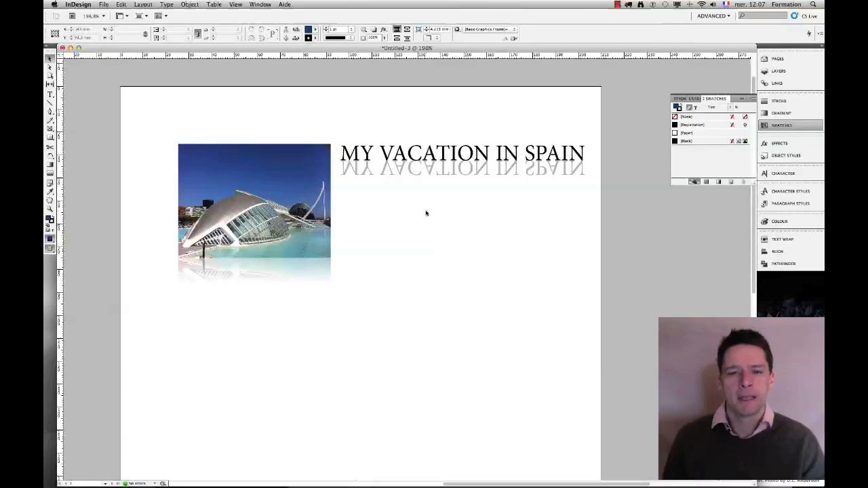
left_click(419, 174)
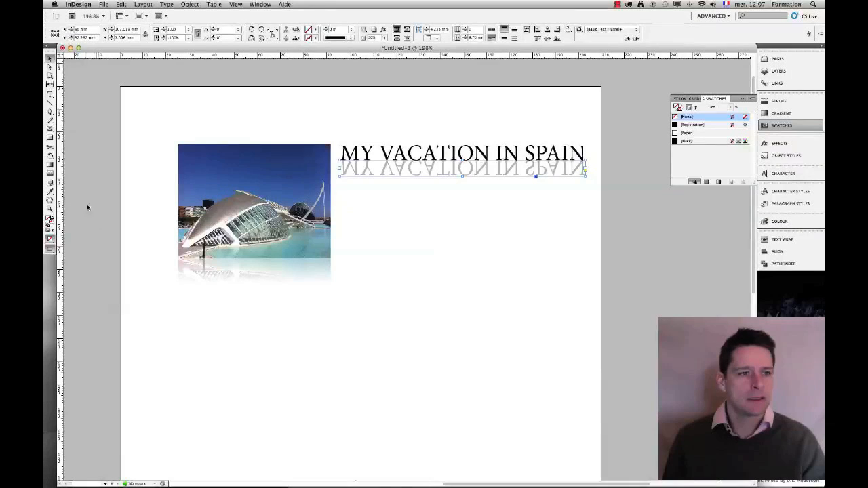
Apply a gradient feather to the mirrored title so its reflection fades out, then deselect it.
left_click(50, 174)
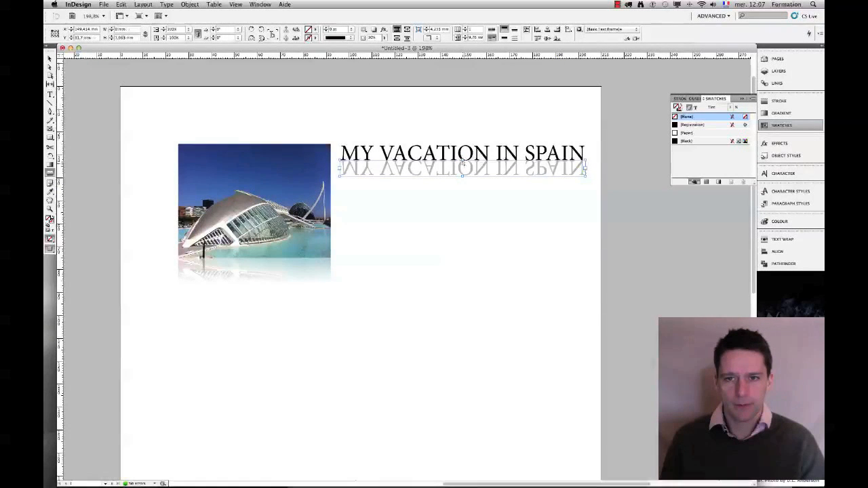
left_click_drag(463, 167, 463, 167)
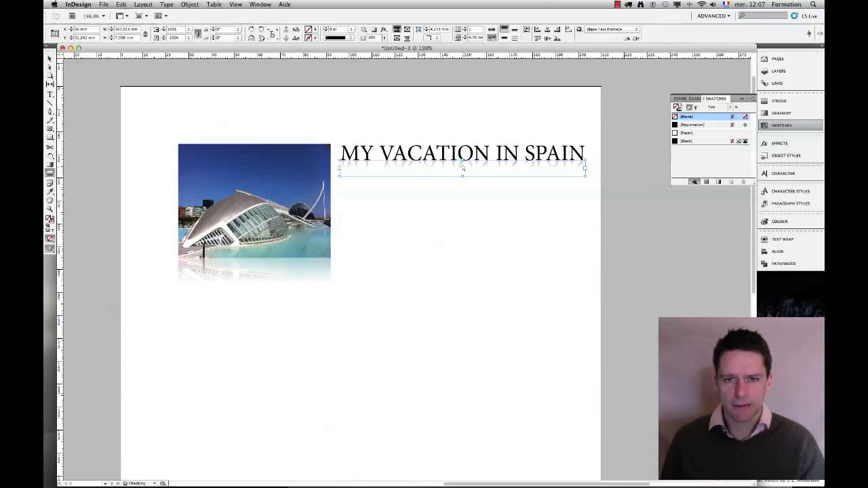
left_click(49, 59)
left_click(393, 210)
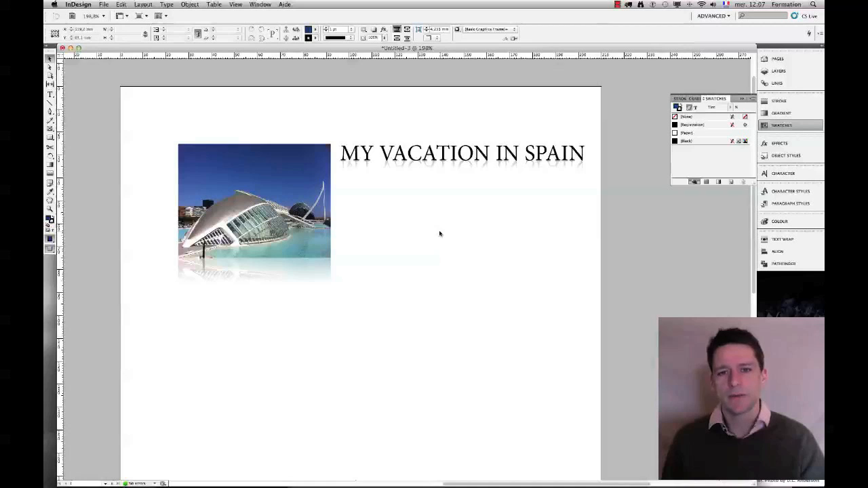
left_click(284, 156)
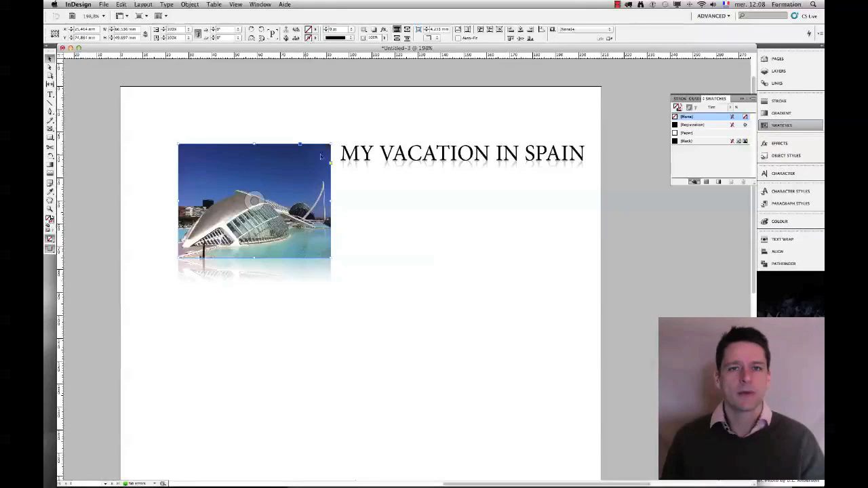
left_click_drag(351, 125, 366, 176)
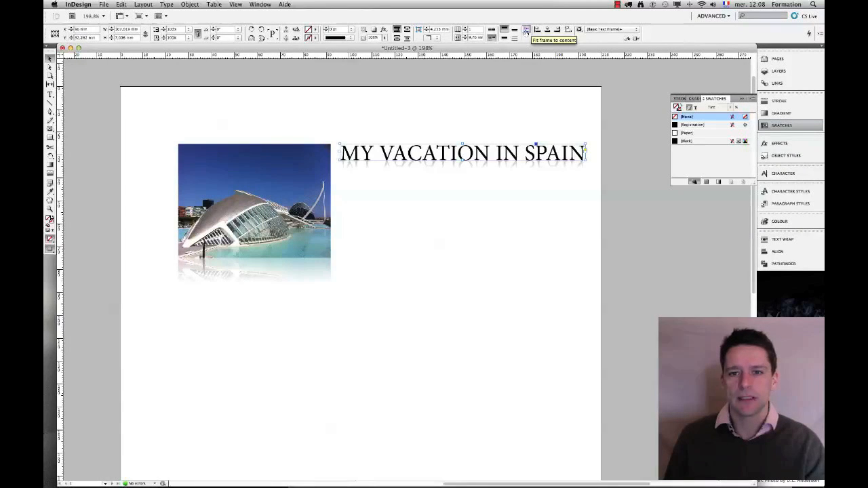
left_click(446, 109)
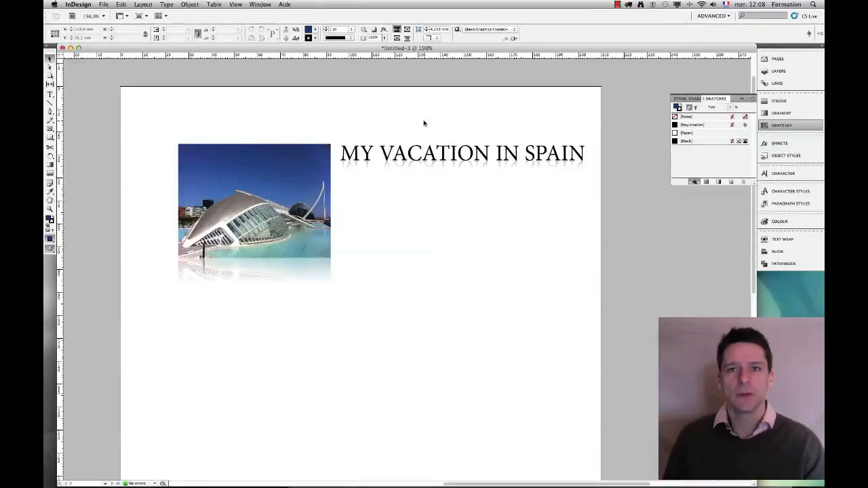
left_click(628, 5)
left_click(637, 19)
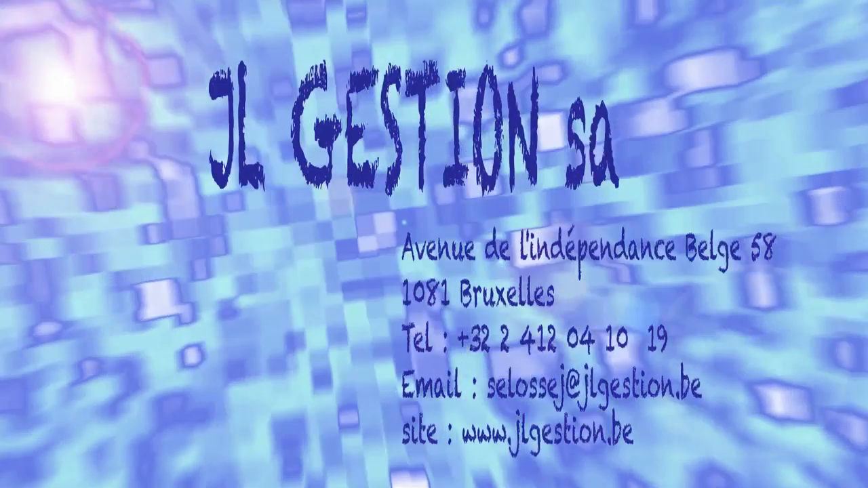